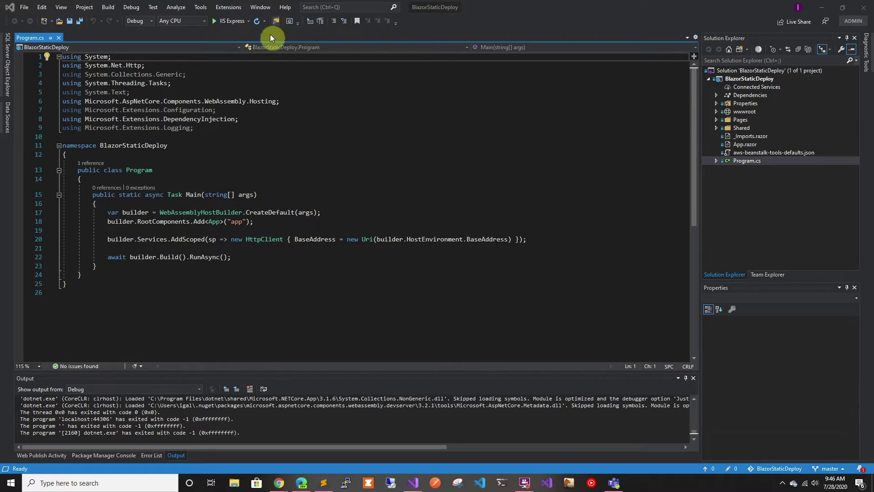
# Look through the installed and online extensions in the extension manager, checking for the AWS Toolkit, and close it
pyautogui.click(241, 8)
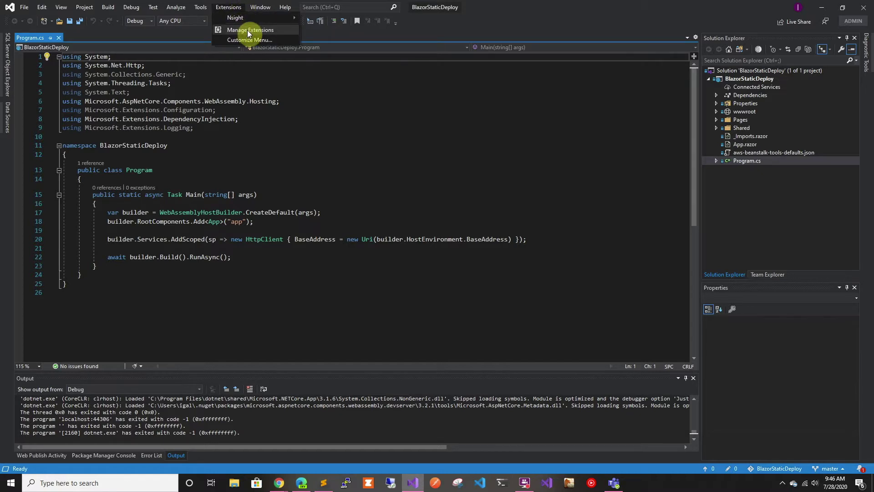
pyautogui.click(249, 31)
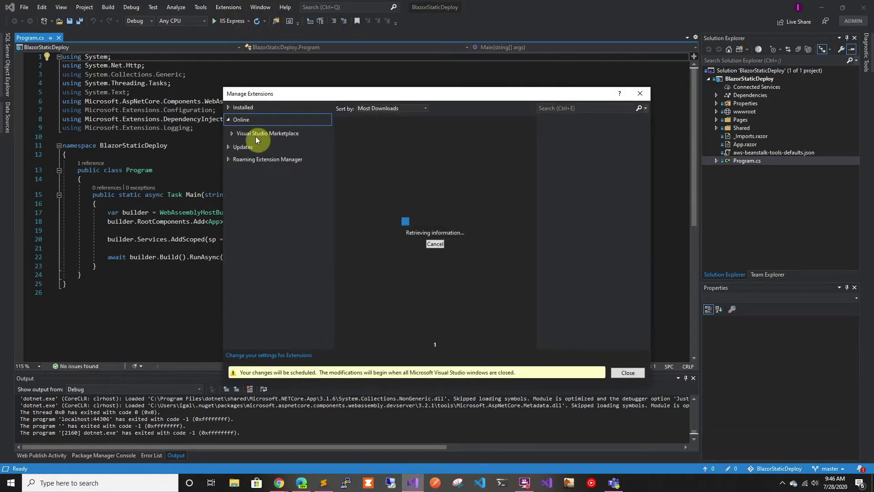
pyautogui.click(239, 106)
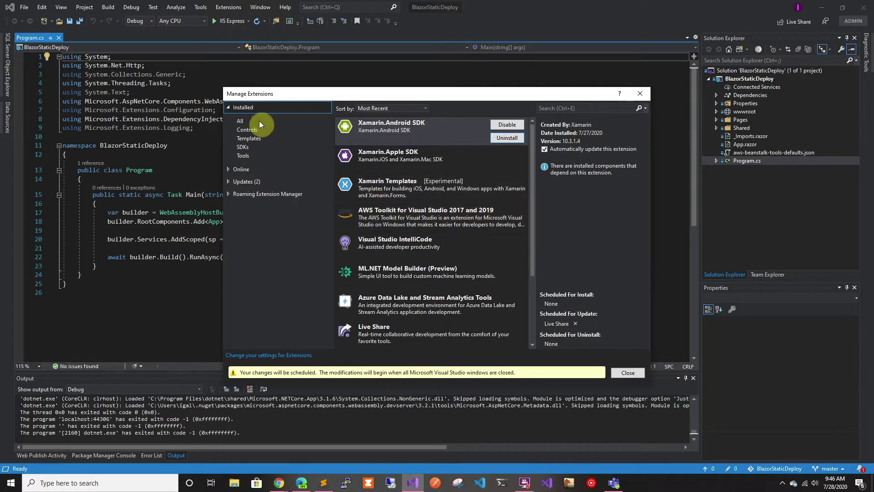
pyautogui.click(241, 169)
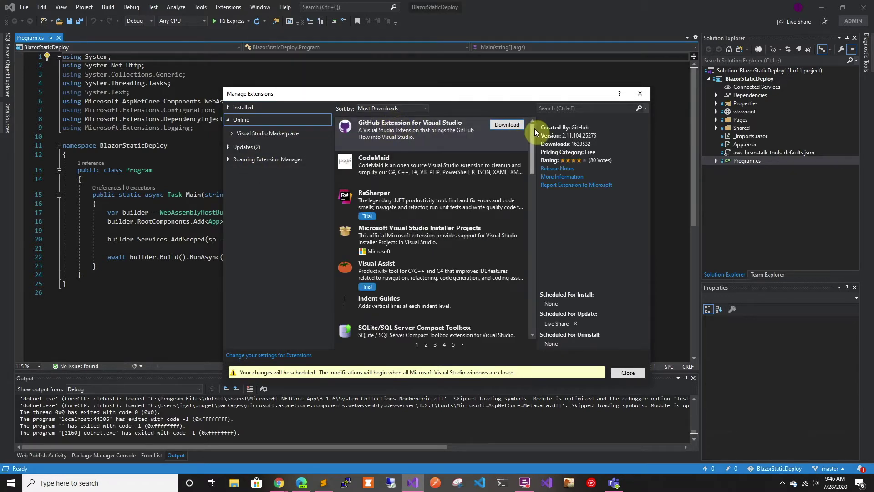
pyautogui.click(629, 373)
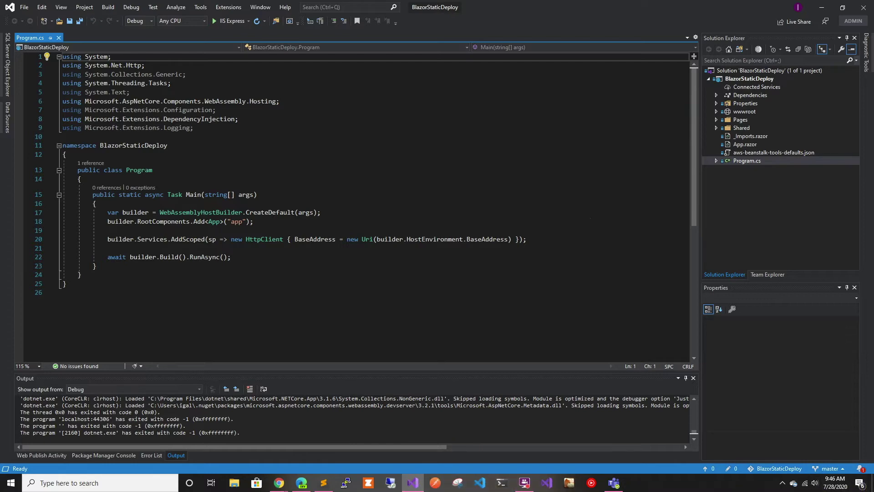
# Switch to the AWS Management Console in Chrome, find the security credentials entry for the account, and return to Visual Studio
pyautogui.moveTo(873, 491)
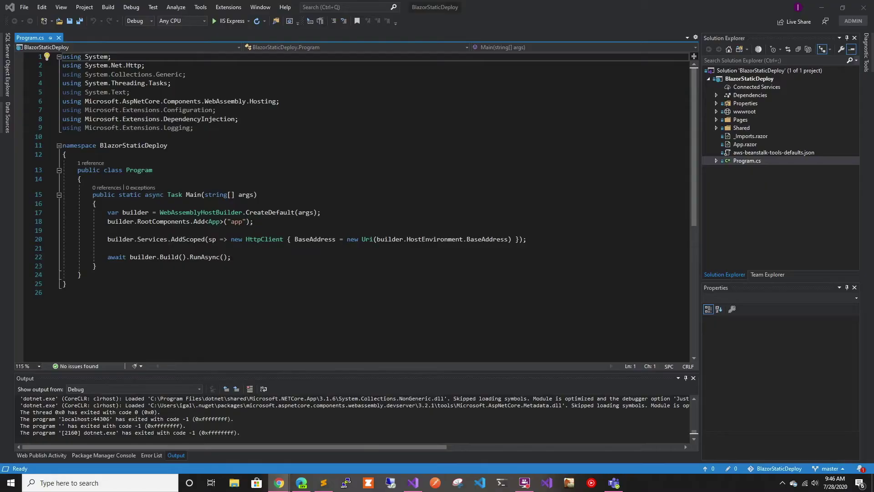
pyautogui.click(279, 483)
pyautogui.moveTo(843, 151); pyautogui.dragTo(364, 4)
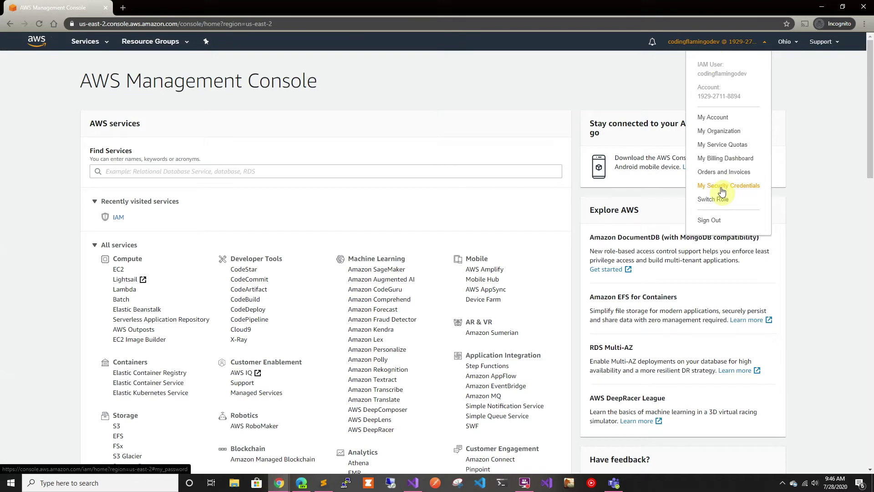
pyautogui.hotkey('alt', 'Tab')
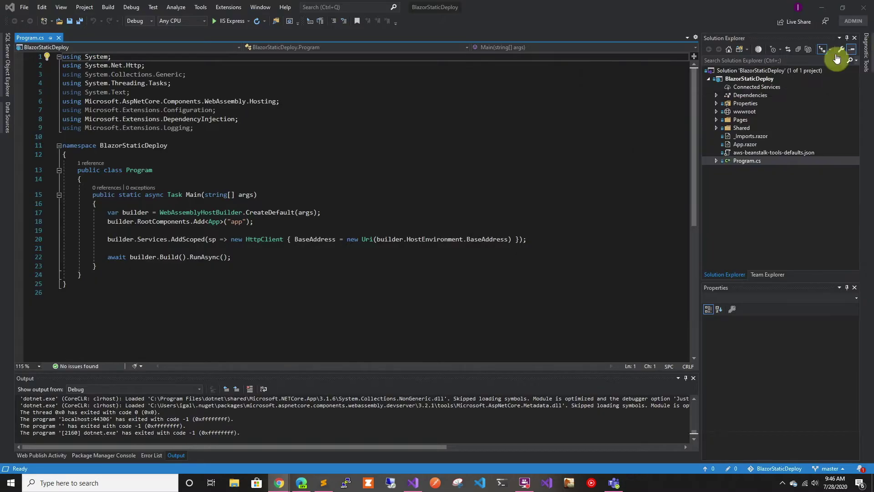
# Start publishing the BlazorStaticDeploy project to AWS Elastic Beanstalk as a new application environment in the US West (Oregon) region
pyautogui.rightClick(752, 77)
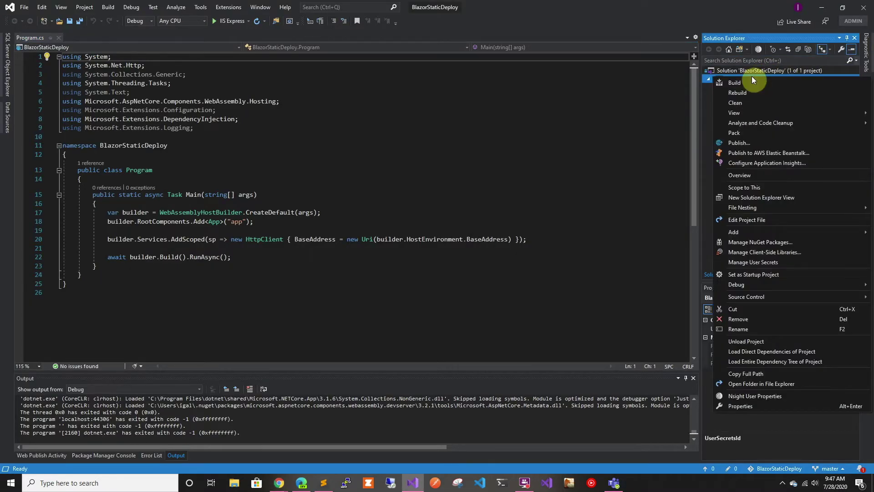
pyautogui.click(737, 154)
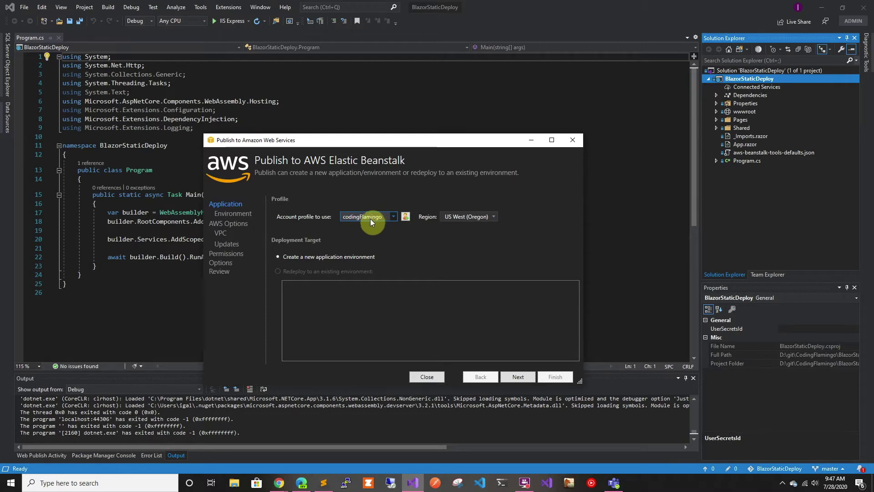
pyautogui.click(407, 217)
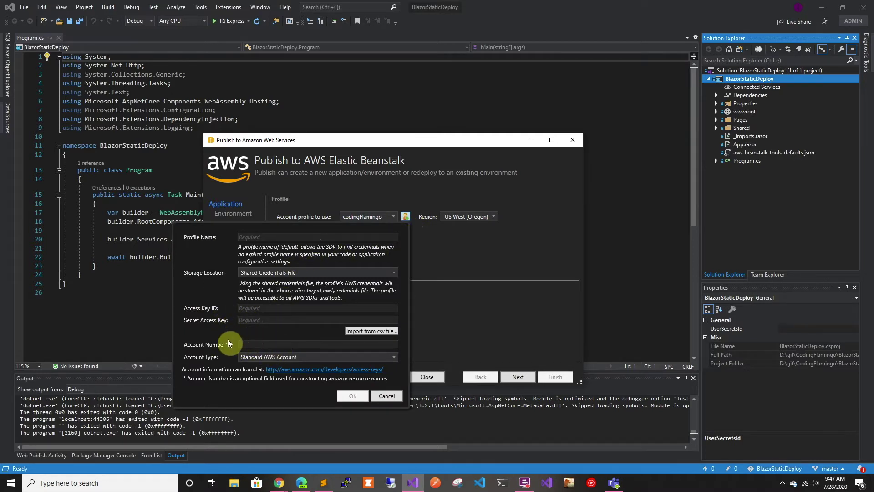
pyautogui.click(386, 396)
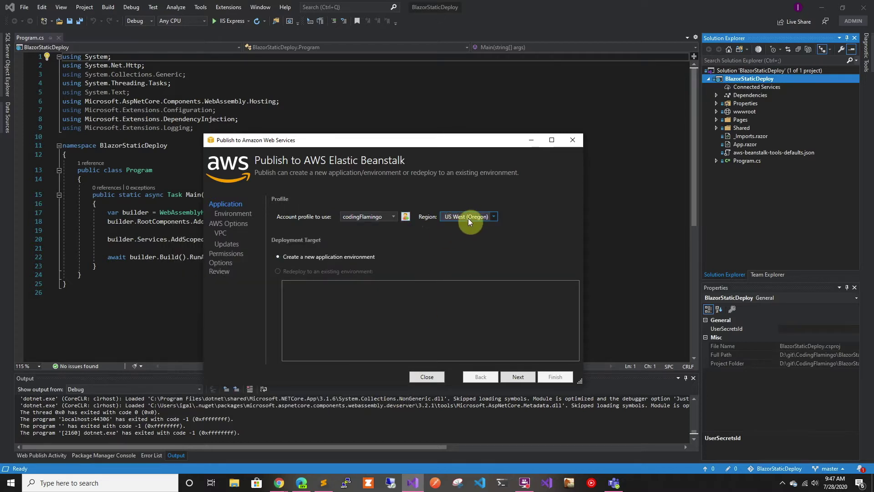
pyautogui.click(482, 218)
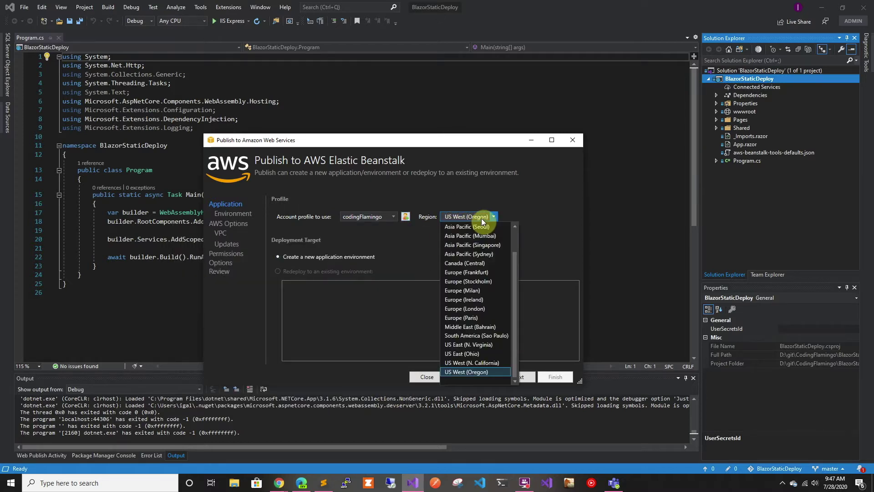
pyautogui.click(482, 217)
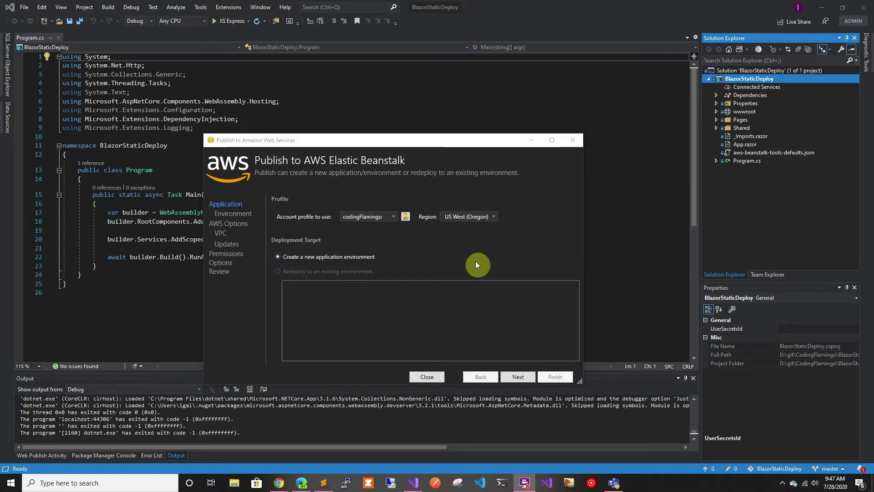
pyautogui.click(327, 256)
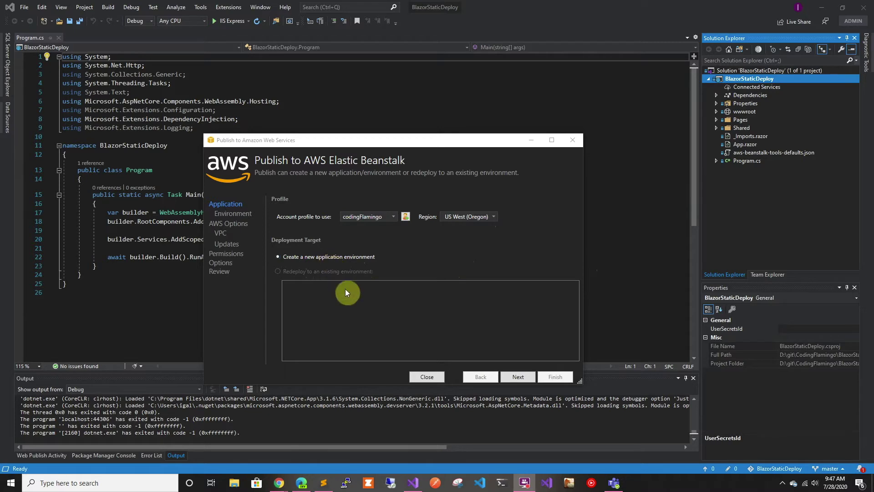
pyautogui.click(530, 380)
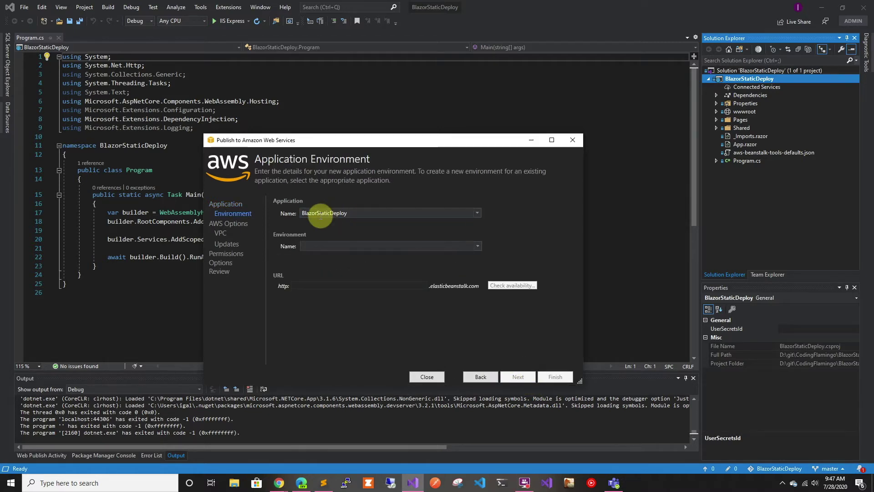
# Choose BlazorStaticDeploy-dev as the environment name and proceed to the AWS options
pyautogui.click(476, 246)
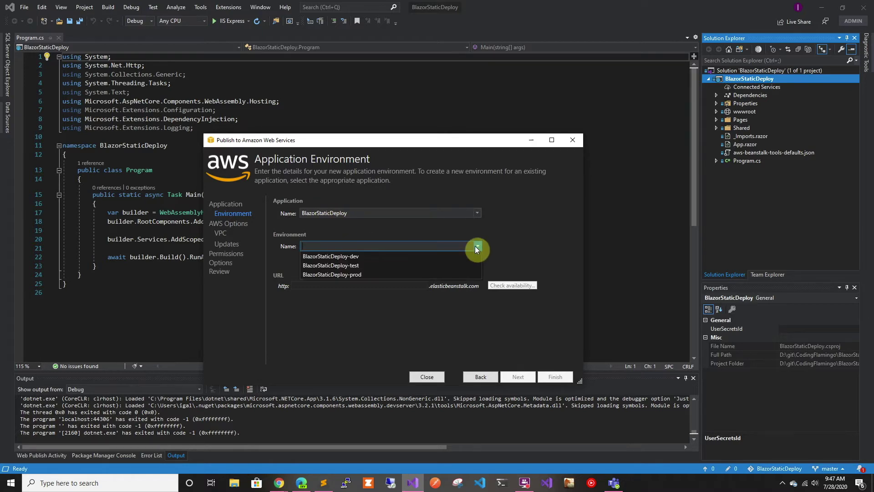
pyautogui.click(448, 256)
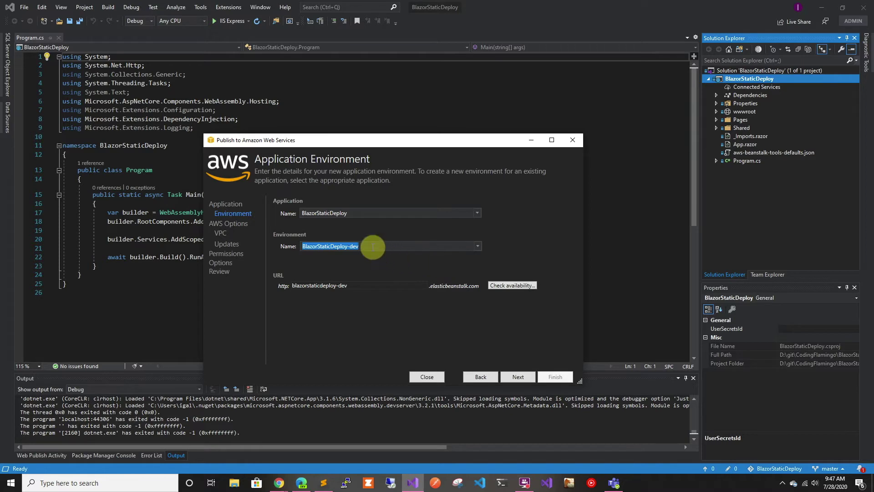
pyautogui.click(355, 246)
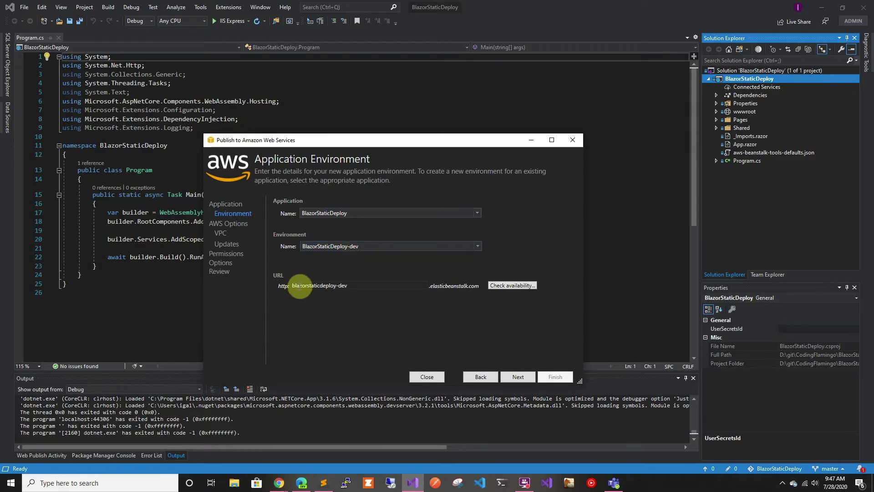
pyautogui.click(522, 378)
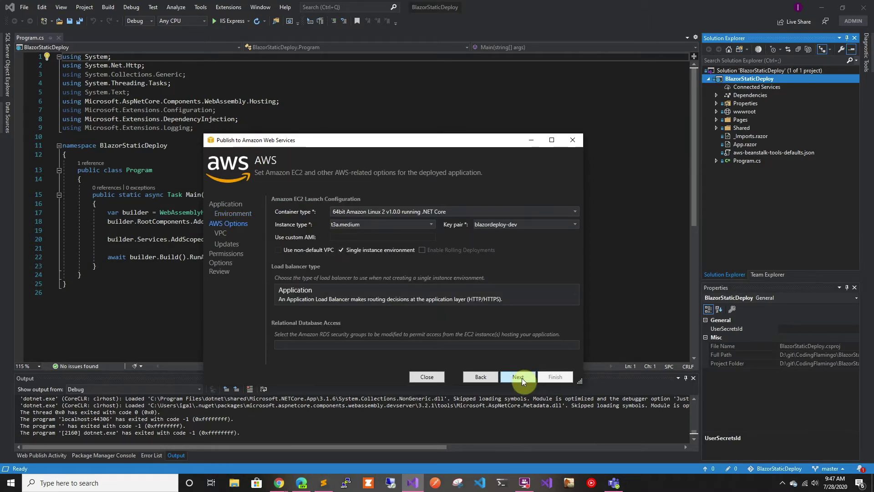
# Set the container type to 64bit Windows Server Core 2019 v2.5.7 running IIS 10.0, keeping the t3a.medium instance and blazordeploy-dev key pair
pyautogui.click(461, 211)
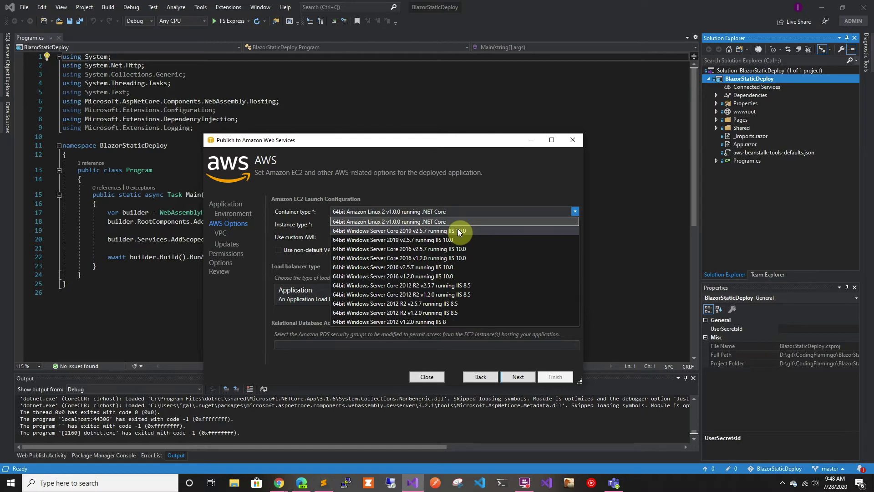
pyautogui.click(457, 221)
pyautogui.click(452, 211)
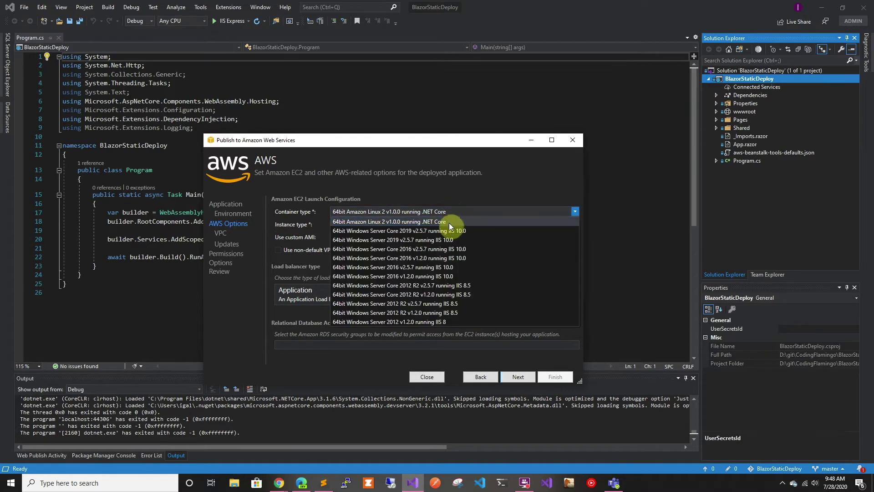
pyautogui.click(449, 230)
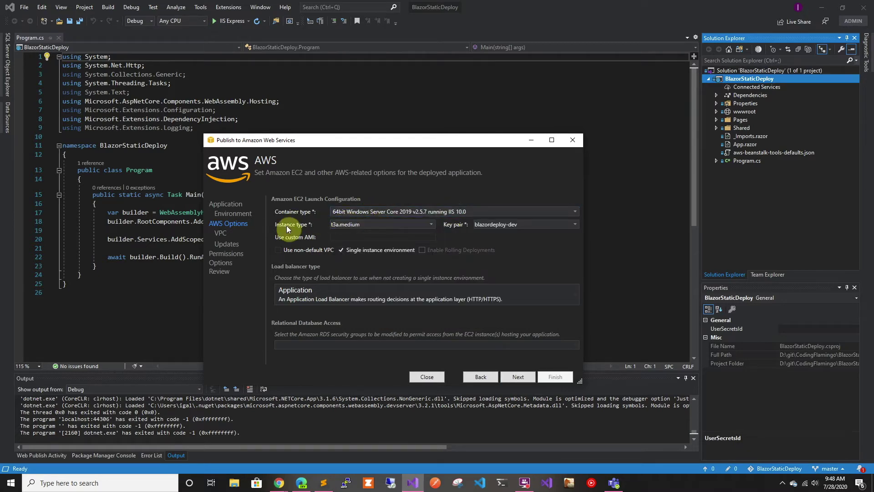
pyautogui.click(371, 225)
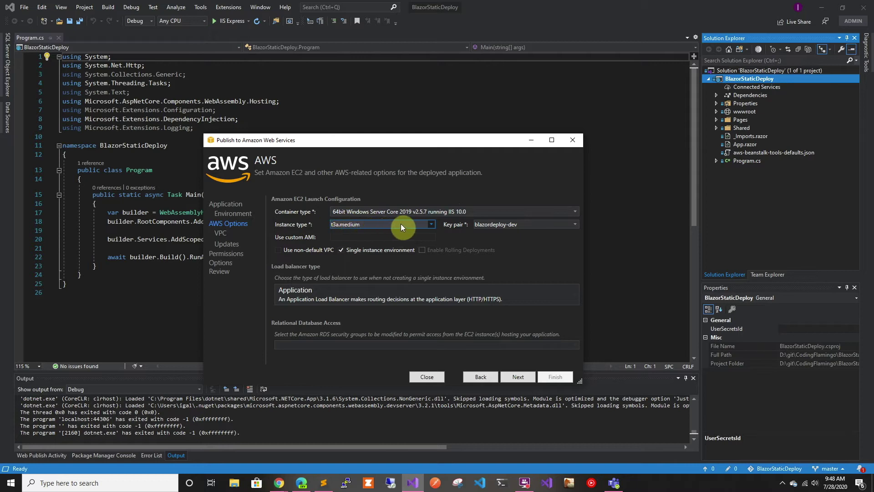
pyautogui.click(495, 224)
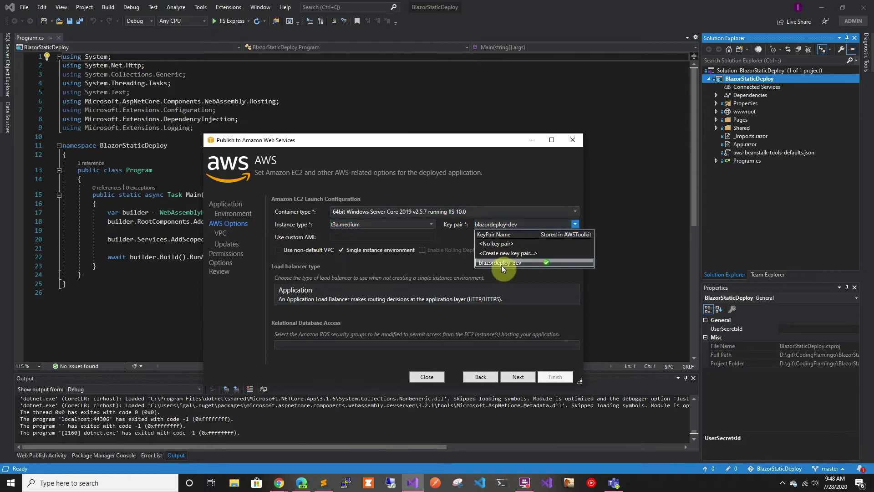
pyautogui.click(507, 220)
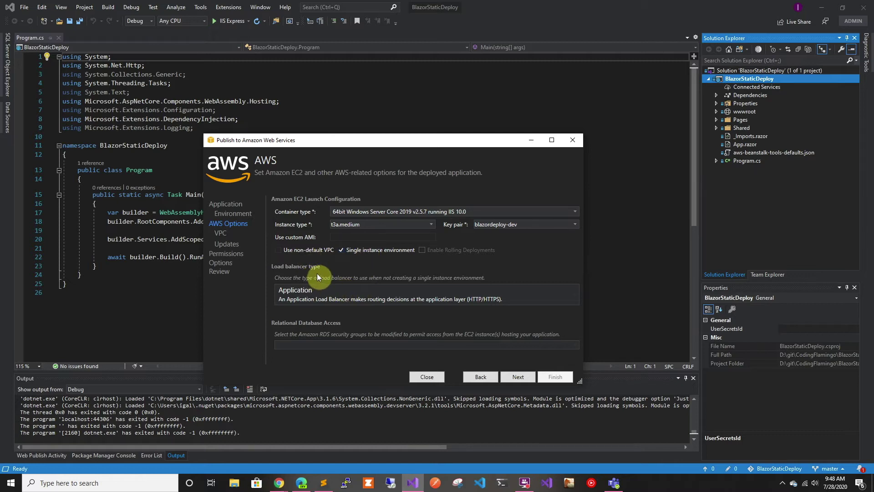
pyautogui.click(528, 376)
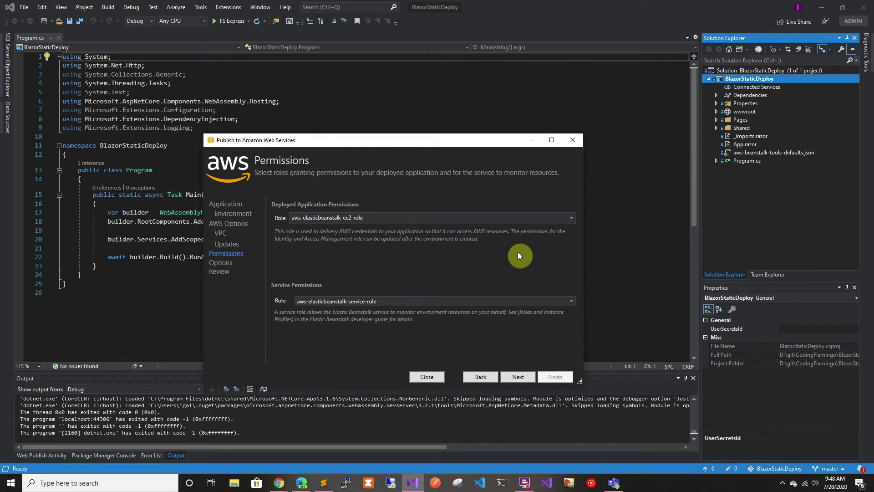
# Keep aws-elasticbeanstalk-ec2-role as the deployed application role and continue to the application options
pyautogui.click(507, 218)
pyautogui.click(505, 218)
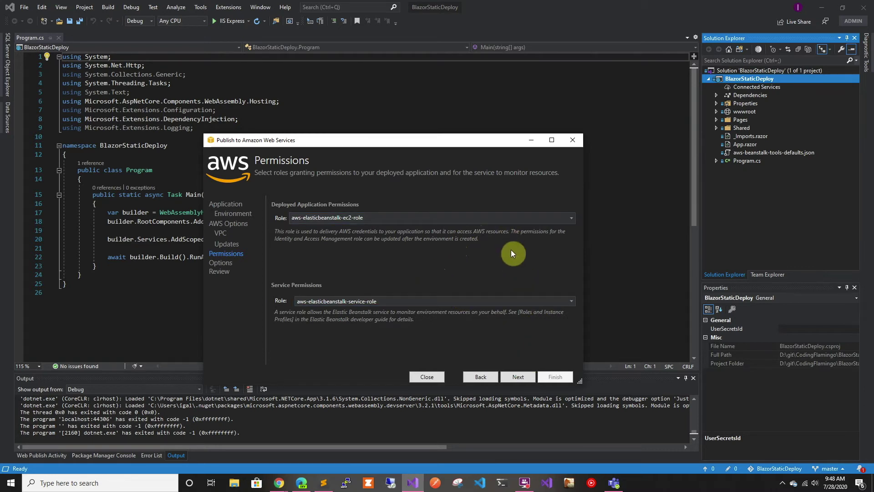
pyautogui.click(528, 377)
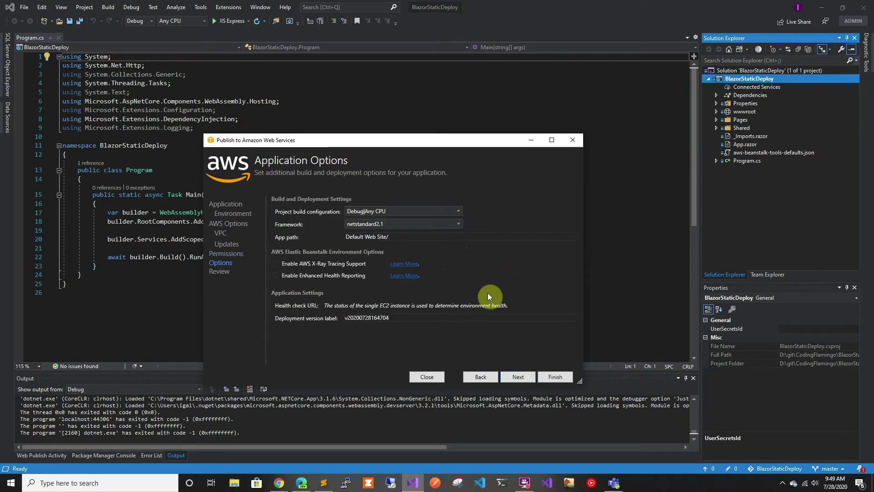
# Set the project build configuration to Release|Any CPU and continue to the deployment review
pyautogui.click(442, 209)
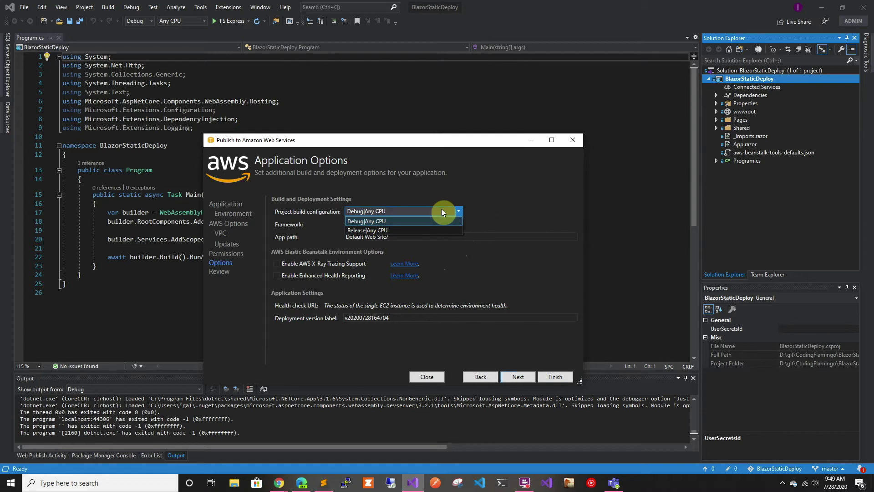
pyautogui.click(442, 229)
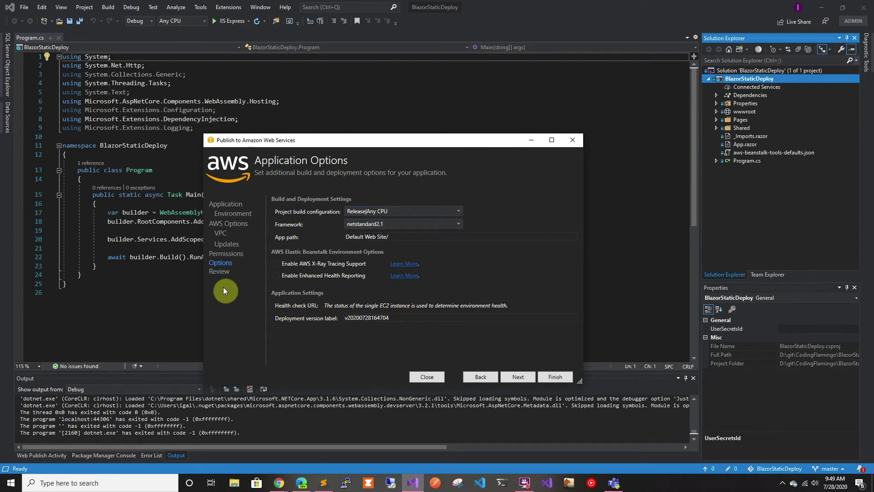
pyautogui.click(517, 377)
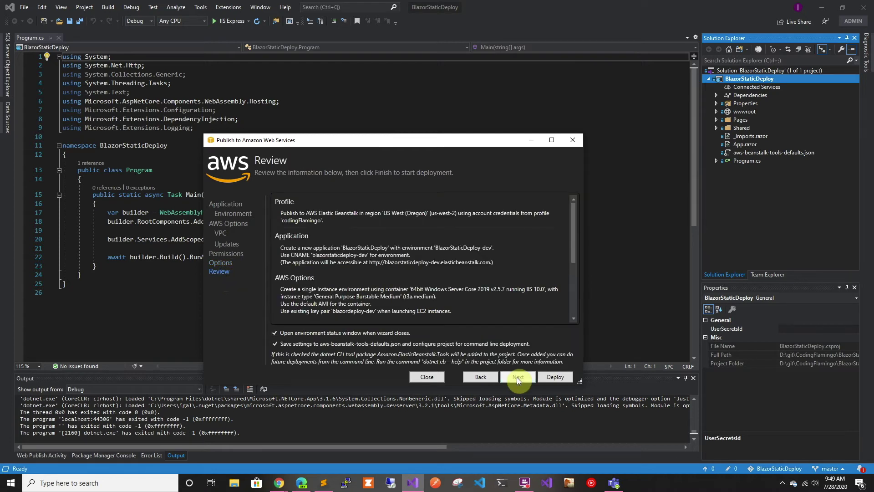
# Review the deployment summary, deploy the application to Elastic Beanstalk, and check the environment's latest launch event
pyautogui.scroll(-5, 387, 225)
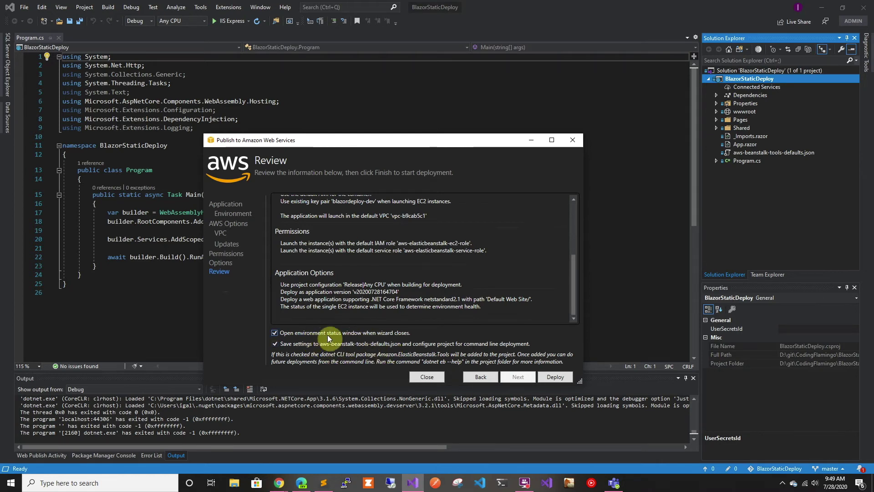
pyautogui.click(565, 380)
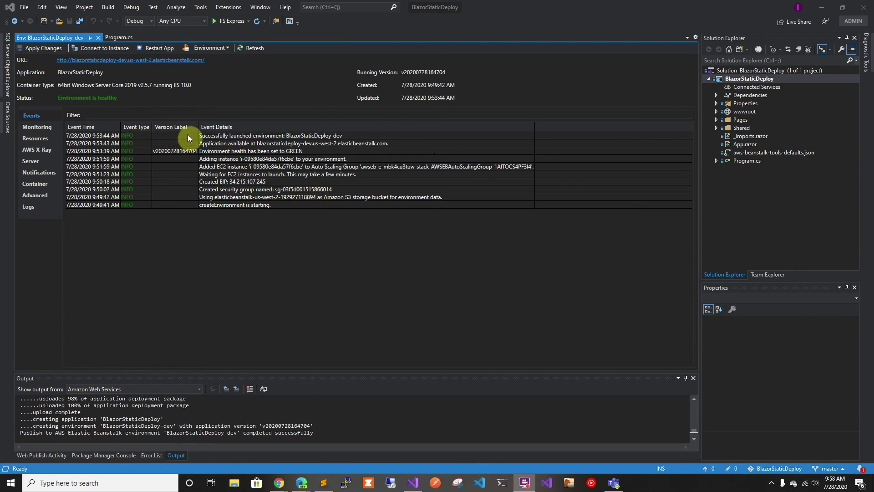
pyautogui.click(244, 137)
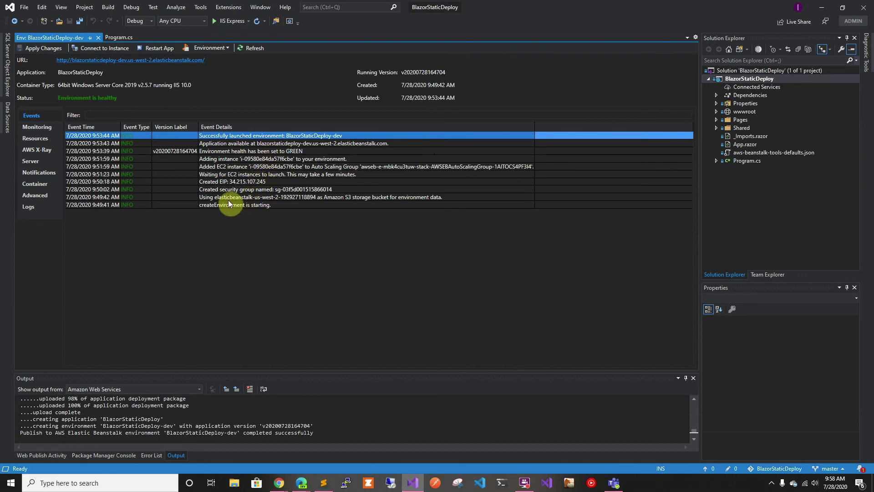
# Open the deployed environment's URL in the browser and check the BlazorStaticDeploy home page and its address
pyautogui.click(176, 62)
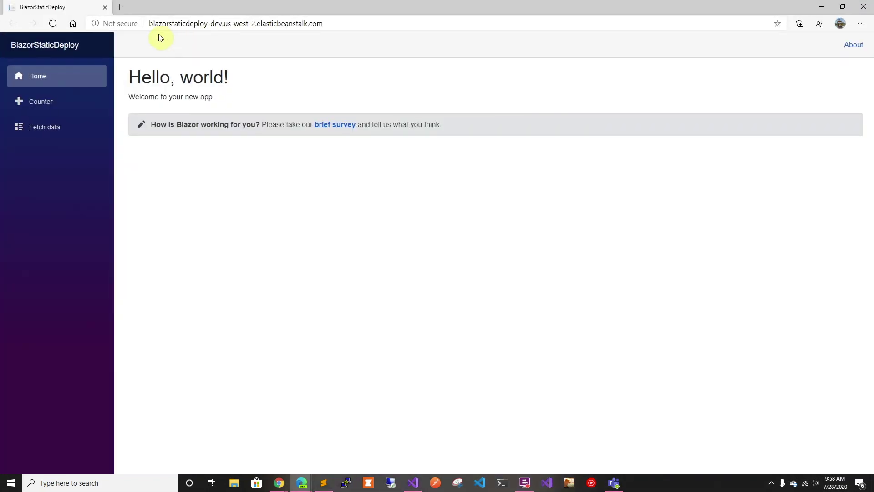
pyautogui.moveTo(162, 23); pyautogui.dragTo(376, 21)
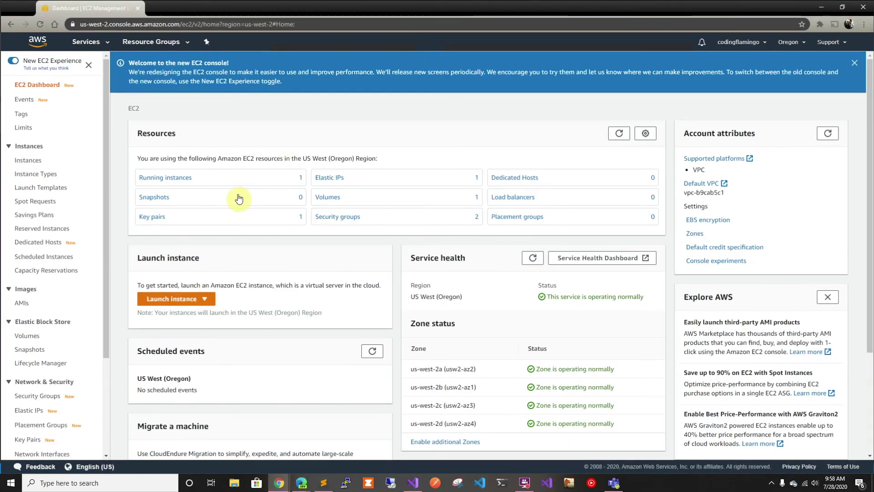
# In the AWS EC2 console, examine the running instances, go back to the EC2 dashboard, and return to Visual Studio
pyautogui.click(180, 182)
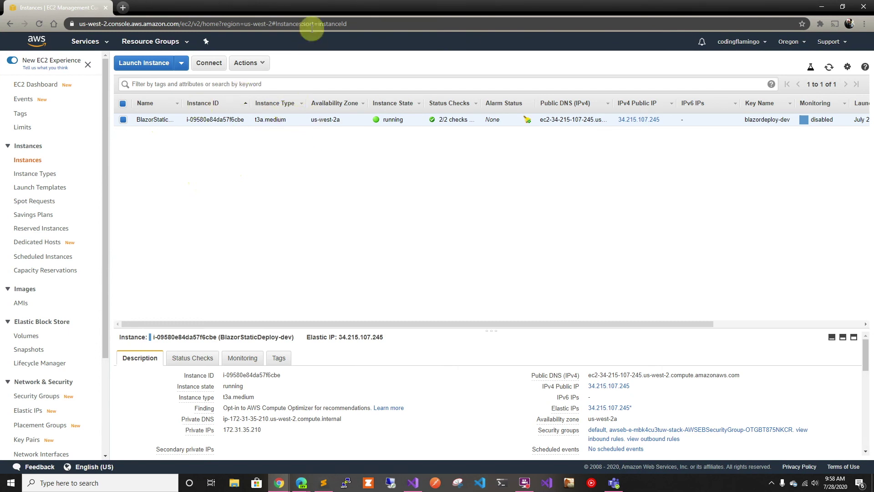
pyautogui.click(11, 25)
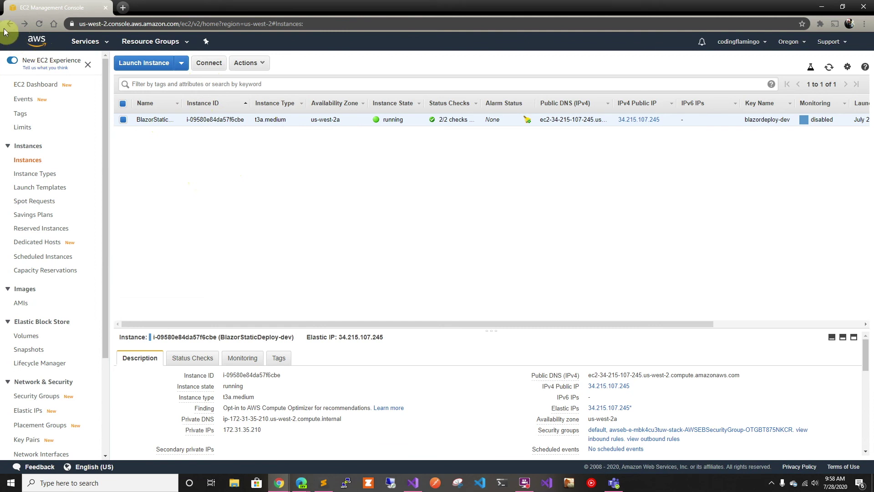
pyautogui.click(8, 25)
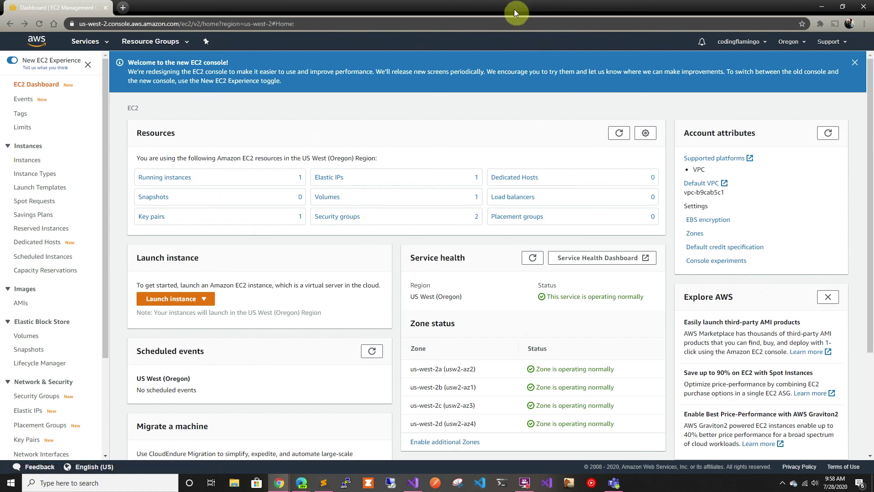
pyautogui.moveTo(513, 8); pyautogui.dragTo(873, 183)
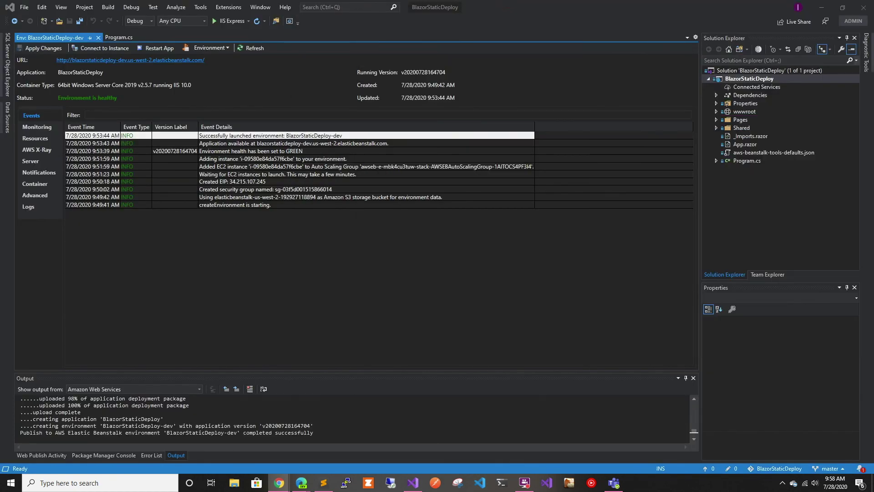